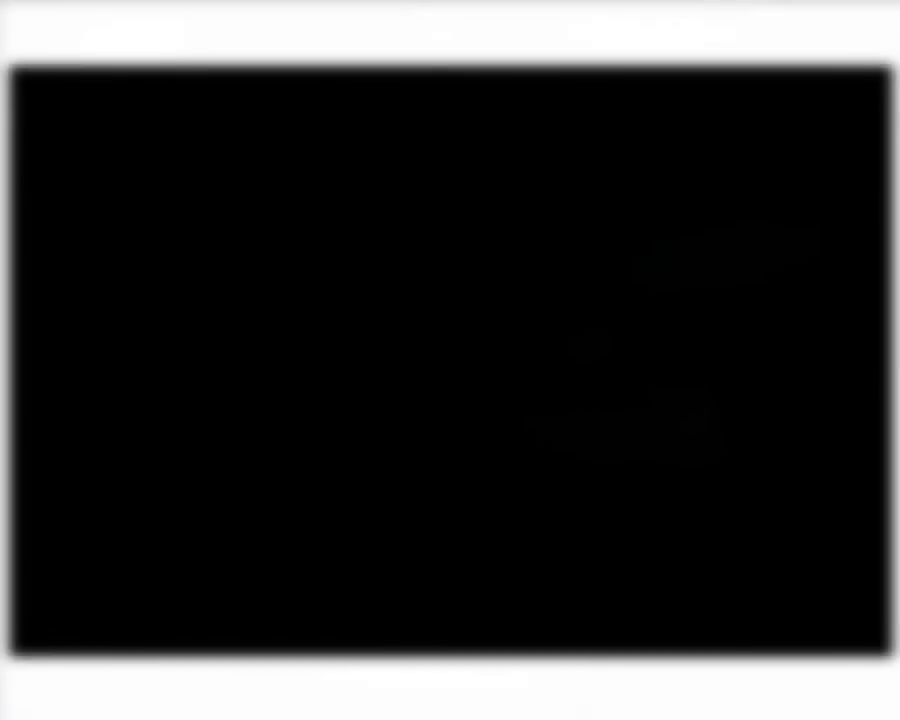
Paint a soft dark teal glow on the right and sketch the hair outline in light lines
mouse_move(527, 358)
mouse_down()
mouse_move(858, 165)
mouse_move(641, 120)
mouse_move(884, 562)
mouse_move(689, 364)
mouse_move(620, 120)
mouse_move(868, 370)
mouse_move(858, 553)
mouse_move(693, 293)
mouse_move(860, 340)
mouse_up()
drag(500, 76, 528, 196)
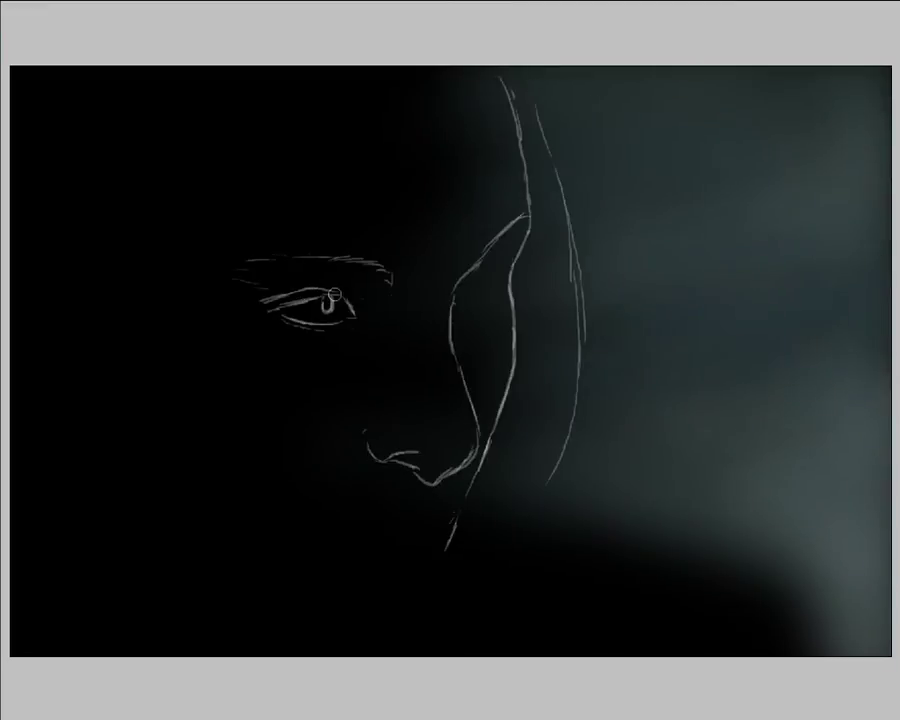
drag(440, 525, 405, 652)
Sketch the jaw line and hair strands, then block pale skin over forehead, cheek and nose
drag(298, 68, 240, 190)
drag(228, 122, 180, 280)
drag(215, 145, 168, 332)
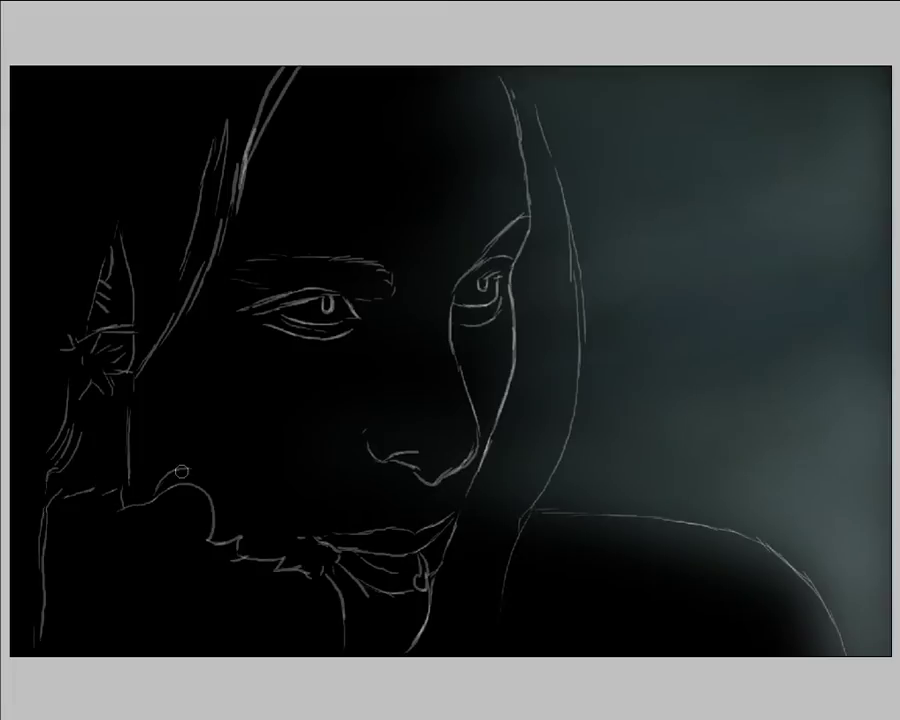
mouse_move(506, 79)
mouse_down()
mouse_move(402, 201)
mouse_move(426, 412)
mouse_move(157, 392)
mouse_move(440, 385)
mouse_move(412, 502)
mouse_move(354, 251)
mouse_move(227, 255)
mouse_move(259, 325)
mouse_move(472, 315)
mouse_move(251, 235)
mouse_move(428, 499)
mouse_move(150, 320)
mouse_move(301, 458)
mouse_move(454, 487)
mouse_move(412, 424)
mouse_move(64, 573)
mouse_move(207, 281)
mouse_move(249, 249)
mouse_up()
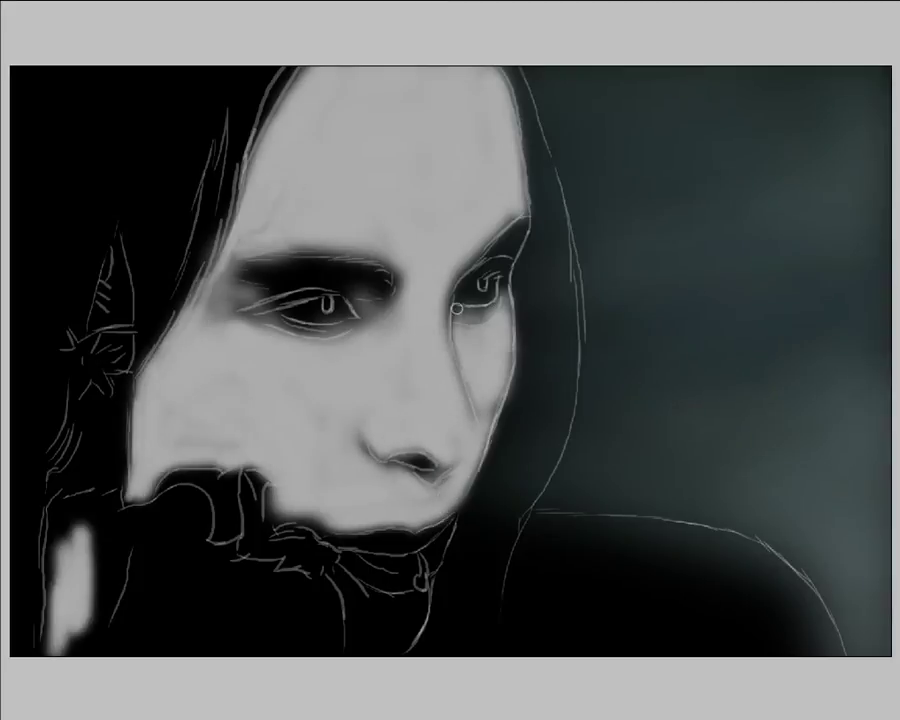
Blend the under-eye shading, add a light patch below the chin and darken the cheek edge
drag(457, 310, 477, 399)
mouse_move(360, 600)
mouse_down()
mouse_move(405, 625)
mouse_move(70, 600)
mouse_move(54, 527)
mouse_move(106, 505)
mouse_move(195, 518)
mouse_move(130, 535)
mouse_move(128, 576)
mouse_move(167, 631)
mouse_move(140, 610)
mouse_move(189, 559)
mouse_move(283, 588)
mouse_move(175, 424)
mouse_up()
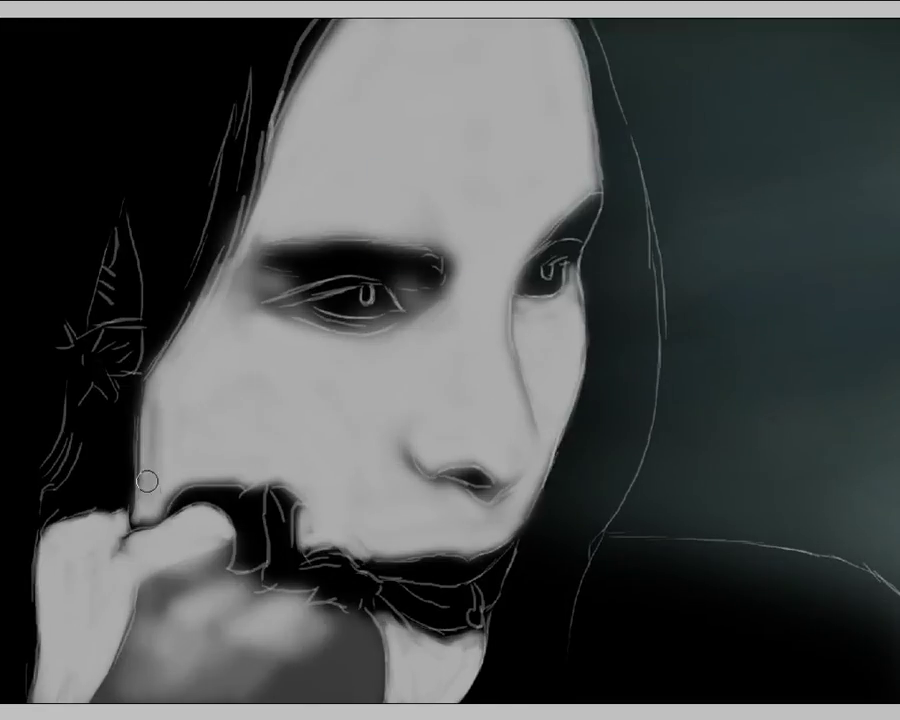
drag(150, 405, 141, 498)
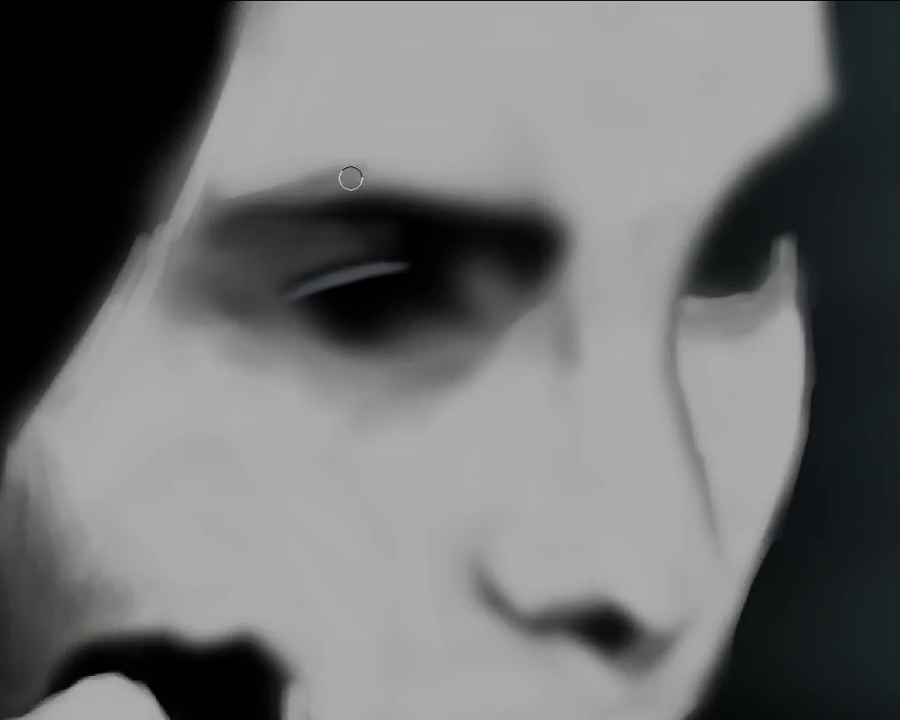
Darken the first brow, lighten its iris to blue-grey and shade the eyelid and eye shadow
drag(350, 178, 480, 185)
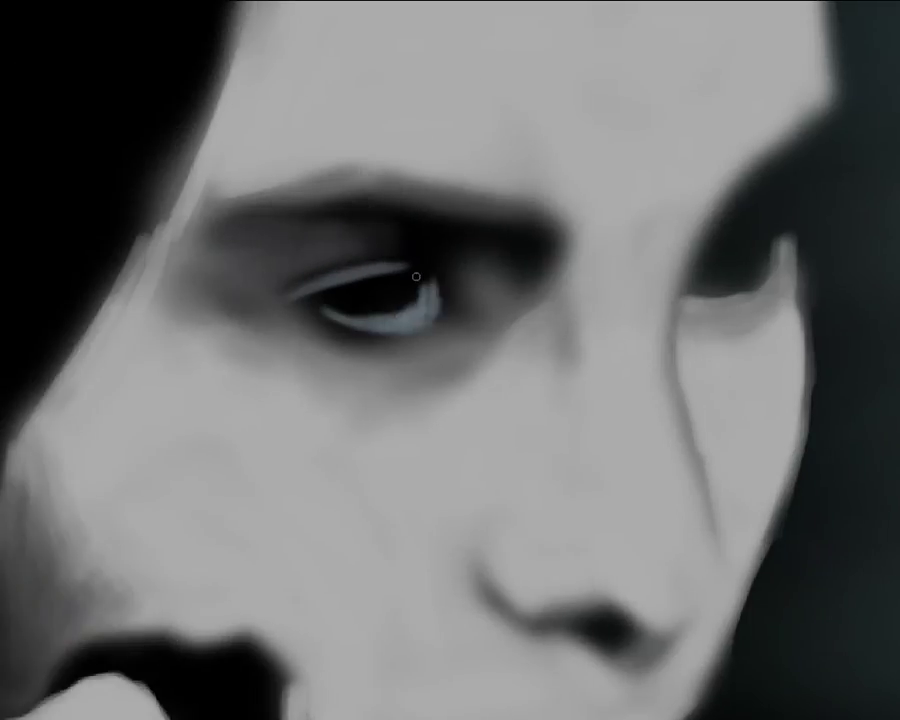
drag(394, 316, 388, 319)
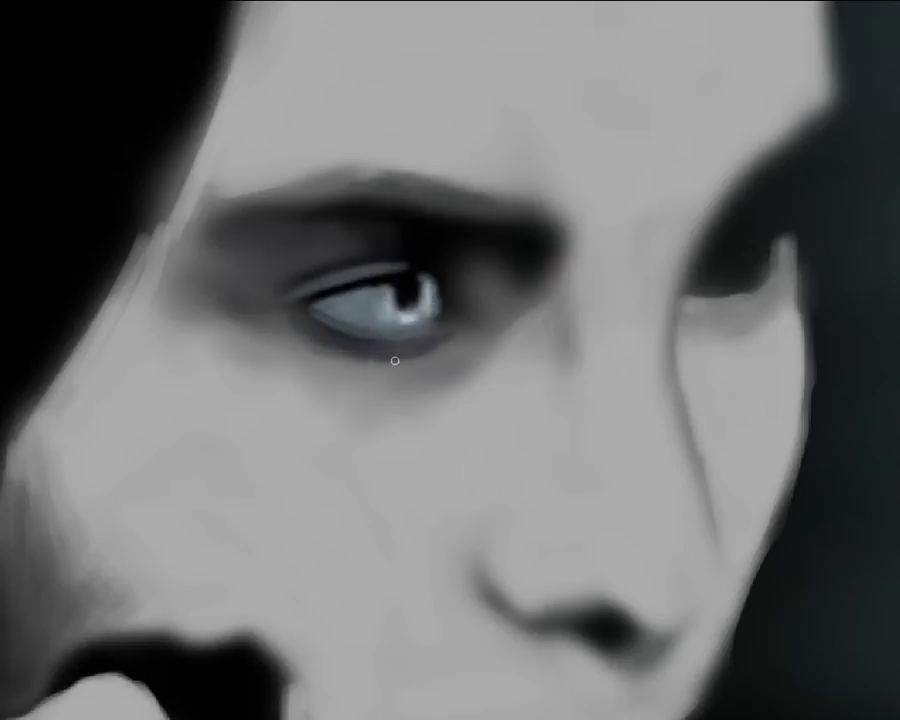
drag(229, 221, 368, 205)
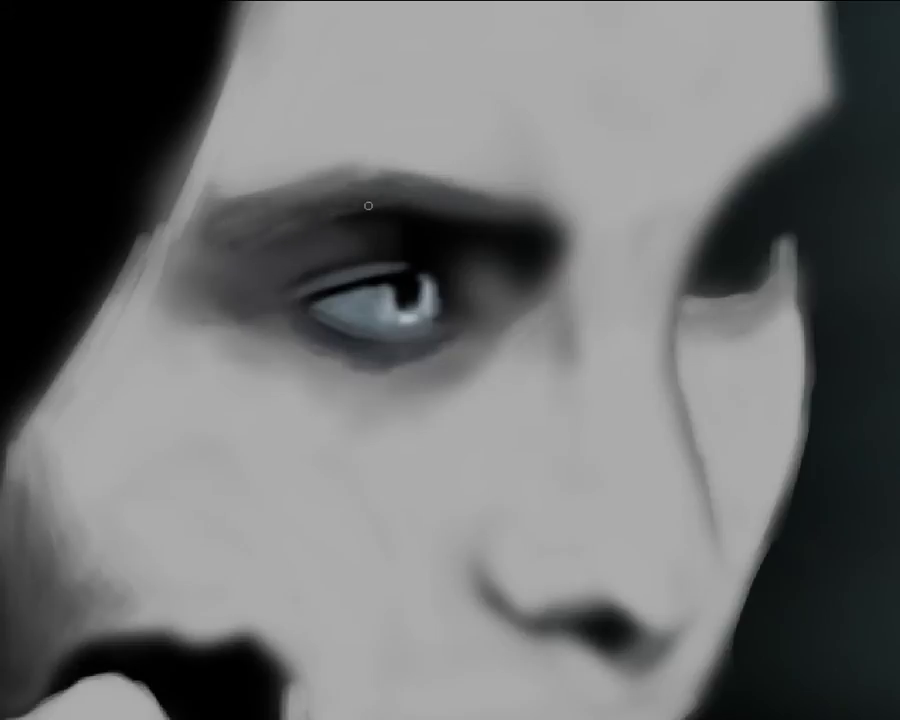
drag(380, 422, 508, 350)
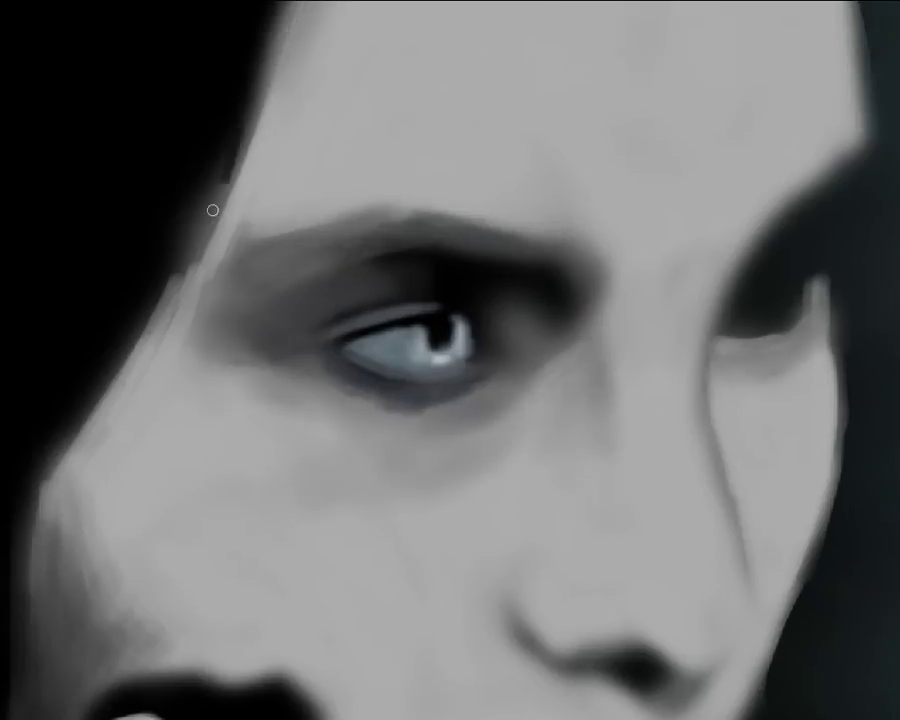
drag(210, 206, 200, 186)
With a larger brush, give the second eye a blue-grey iris and crease, shading nose and under-eye
right_click(548, 160)
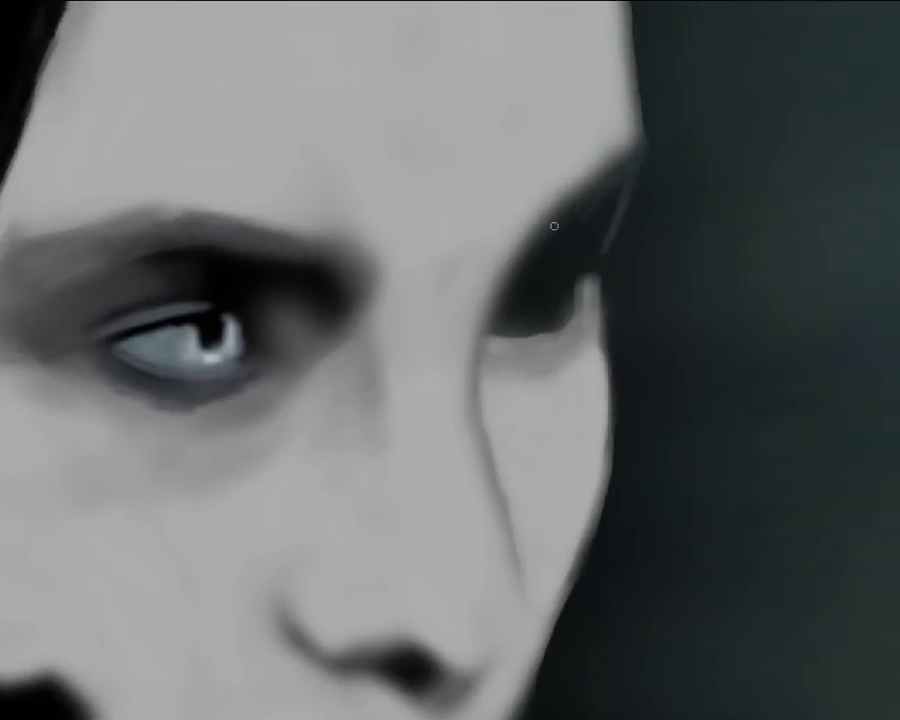
mouse_move(606, 137)
mouse_down()
mouse_move(592, 181)
mouse_move(503, 271)
mouse_move(535, 234)
mouse_up()
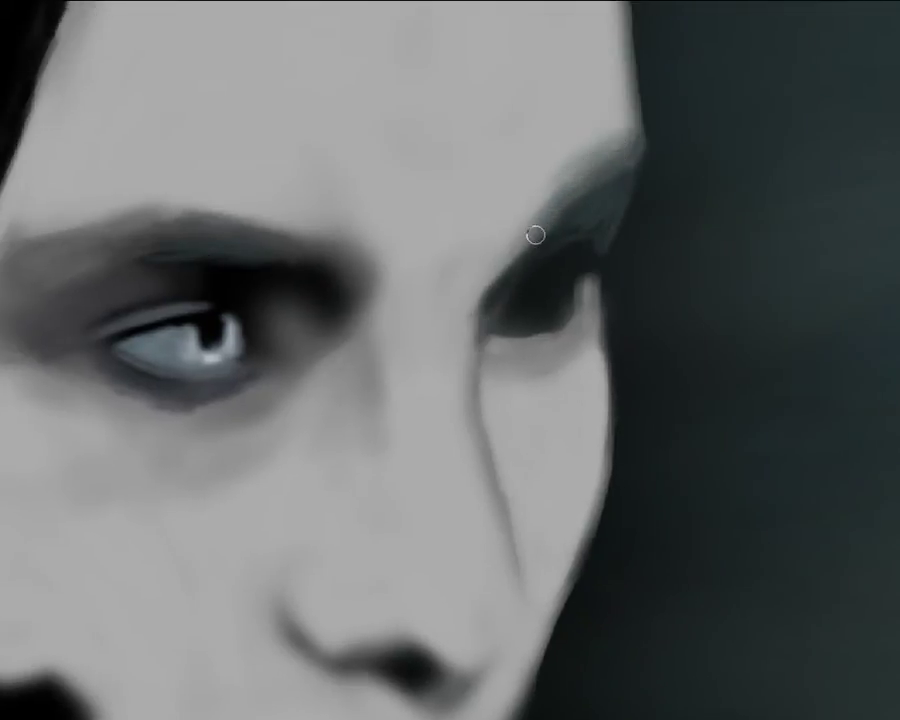
mouse_move(532, 338)
mouse_down()
mouse_move(508, 315)
mouse_move(557, 282)
mouse_up()
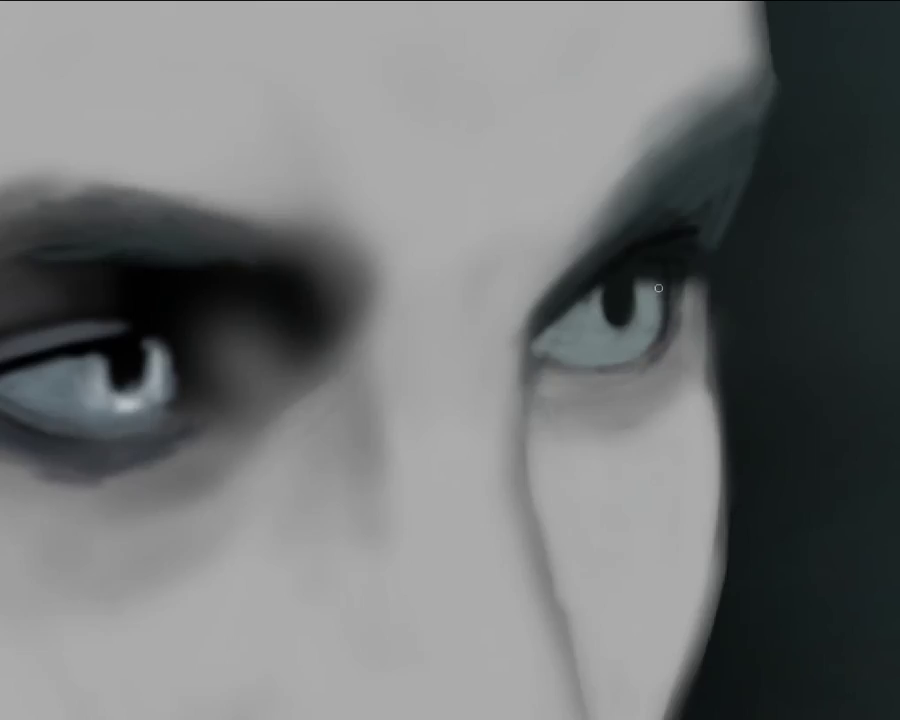
key(])
mouse_move(375, 480)
mouse_down()
mouse_move(331, 372)
mouse_move(332, 399)
mouse_up()
drag(604, 448, 671, 337)
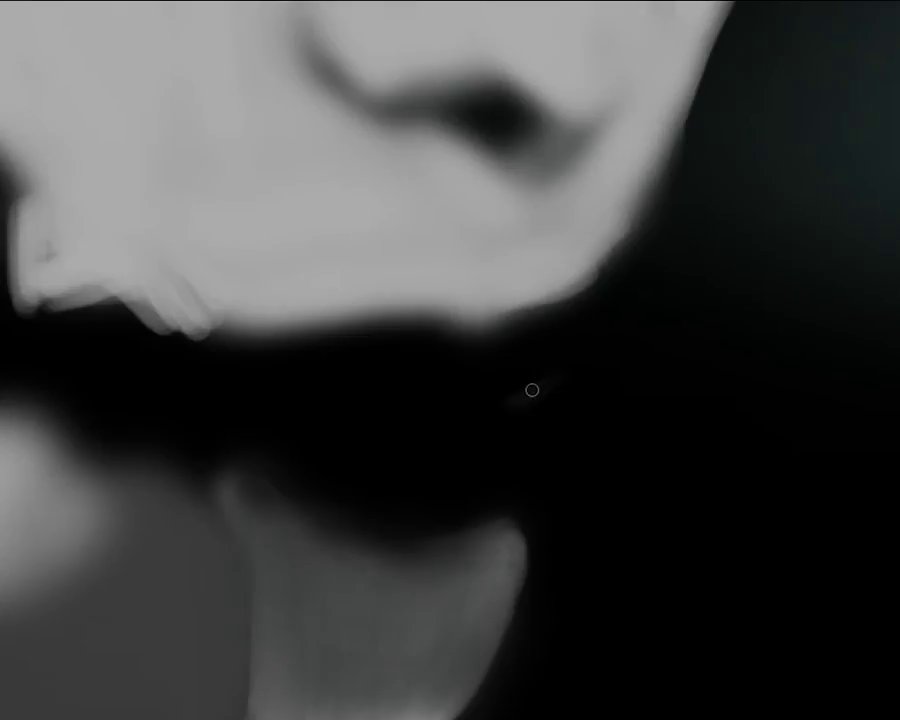
mouse_move(530, 388)
mouse_down()
mouse_move(569, 342)
mouse_move(518, 464)
mouse_move(662, 160)
mouse_up()
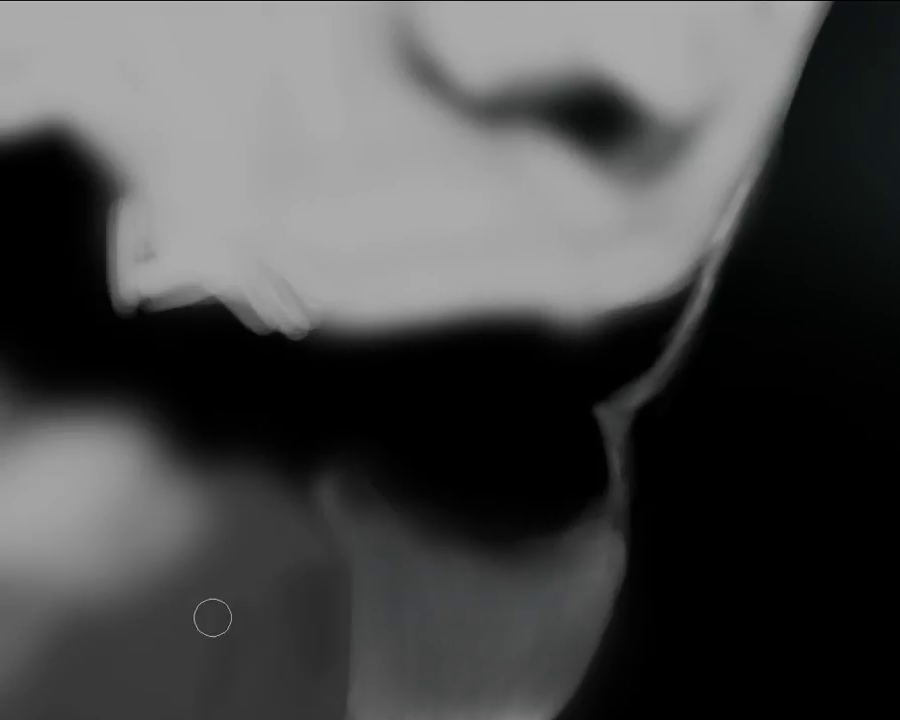
Add a lower-left shadow and brighten the fingers, chin edge, chin notch and neck edge
mouse_move(143, 508)
mouse_down()
mouse_move(110, 655)
mouse_move(115, 621)
mouse_move(177, 591)
mouse_up()
mouse_move(178, 296)
mouse_down()
mouse_move(156, 276)
mouse_move(164, 380)
mouse_up()
mouse_move(285, 290)
mouse_down()
mouse_move(278, 169)
mouse_move(279, 225)
mouse_move(300, 273)
mouse_move(283, 149)
mouse_move(326, 134)
mouse_up()
drag(300, 370, 267, 382)
drag(370, 300, 626, 321)
scroll(626, 321, right, 3)
mouse_move(564, 301)
mouse_down()
mouse_move(629, 309)
mouse_move(643, 518)
mouse_move(736, 355)
mouse_up()
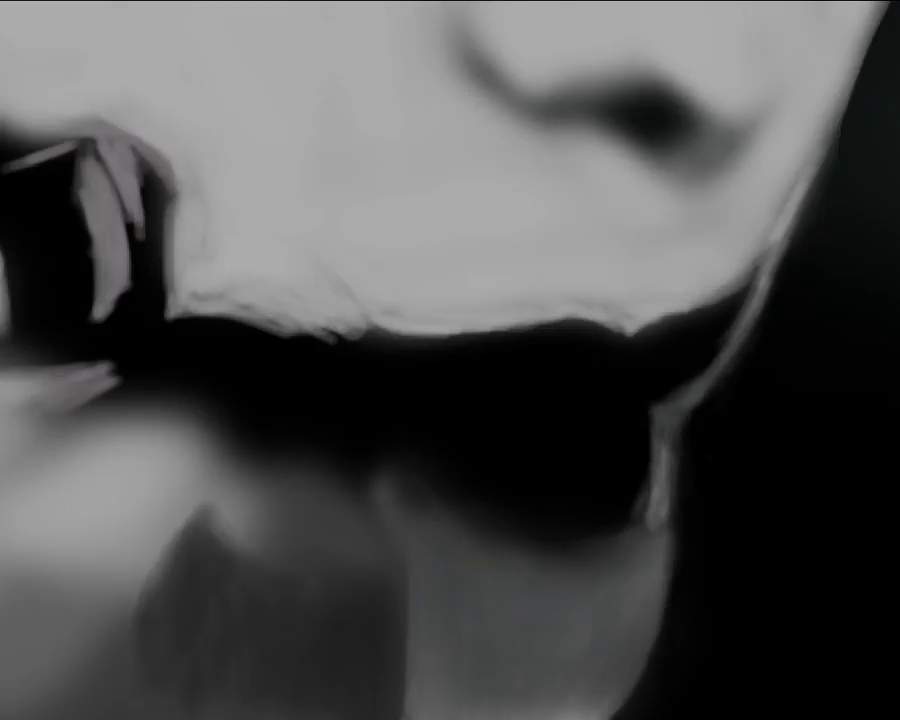
scroll(684, 543, up, 3)
scroll(684, 543, right, 2)
Deepen the mouth and under-chin shadows, soften the right jaw and highlight the neck's top edge
mouse_move(542, 362)
mouse_down()
mouse_move(516, 300)
mouse_move(557, 383)
mouse_move(616, 360)
mouse_up()
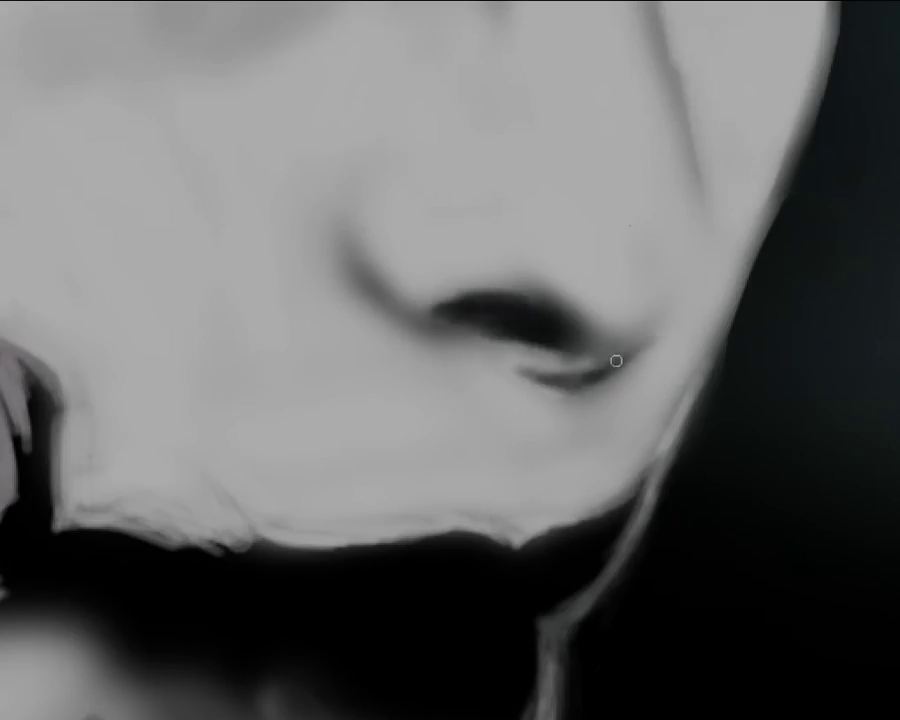
drag(685, 350, 647, 446)
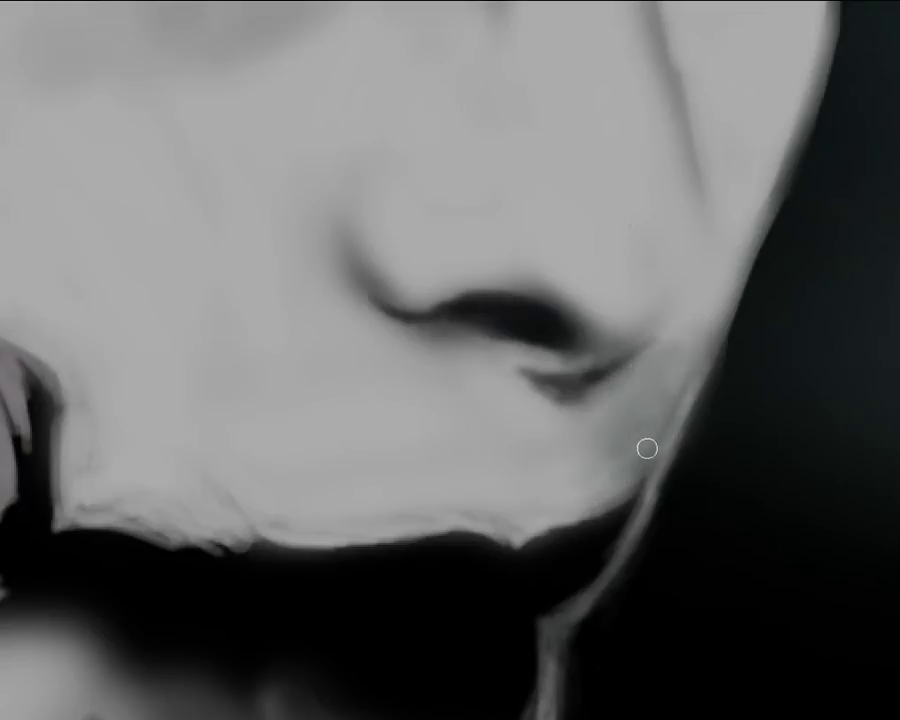
scroll(594, 494, down, 3)
scroll(594, 494, left, 2)
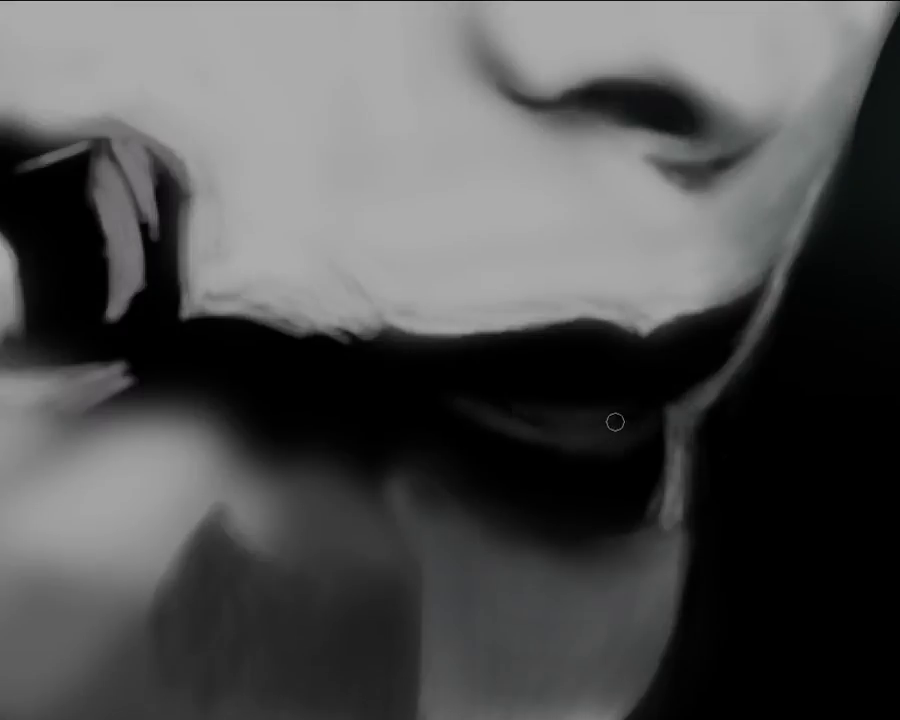
drag(215, 469, 318, 461)
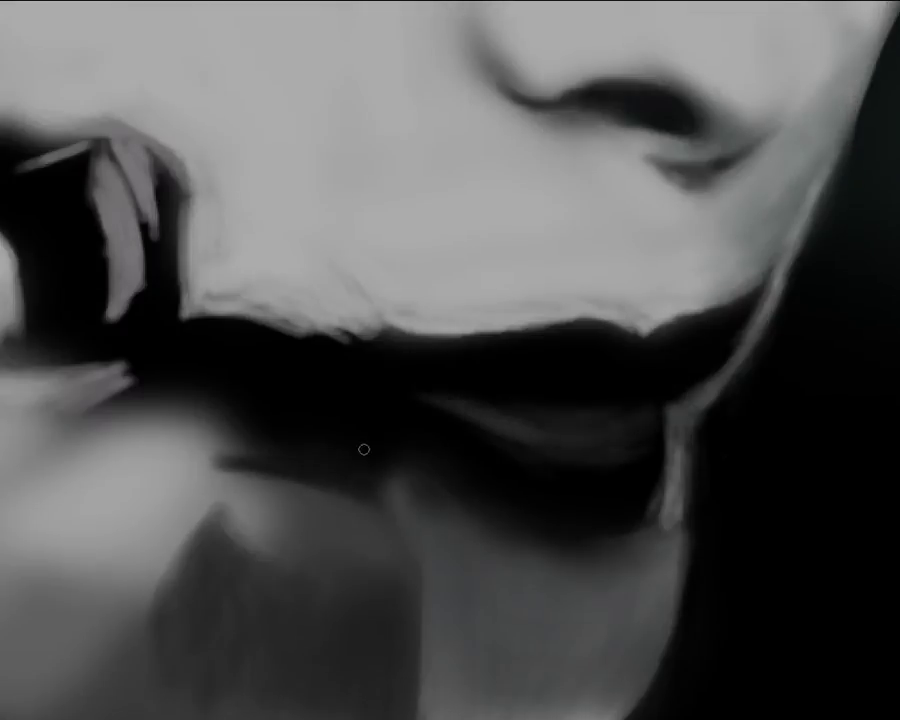
drag(240, 492, 370, 512)
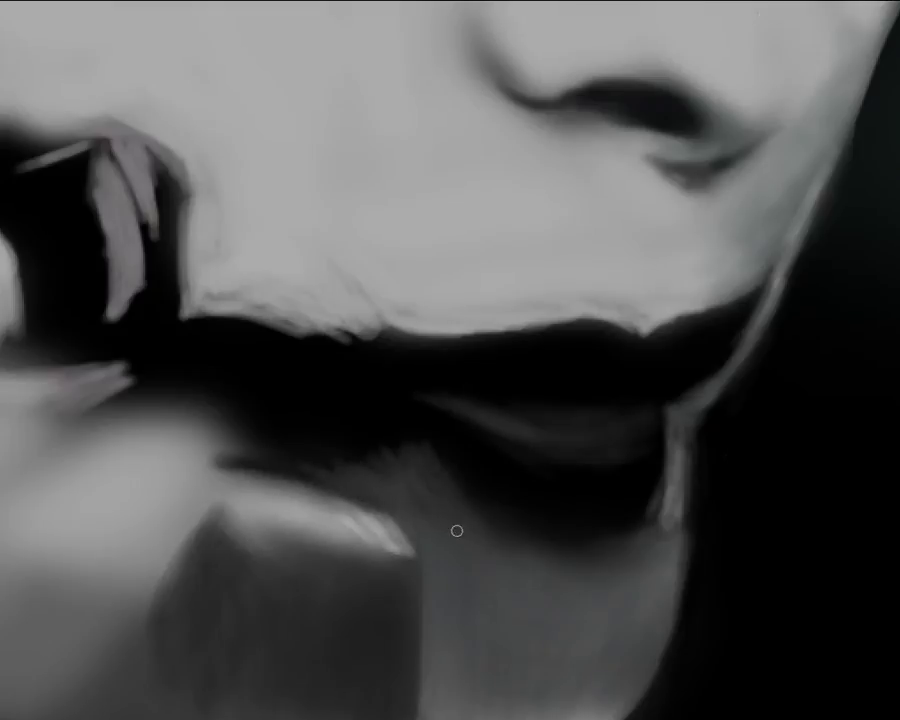
scroll(87, 507, down, 5)
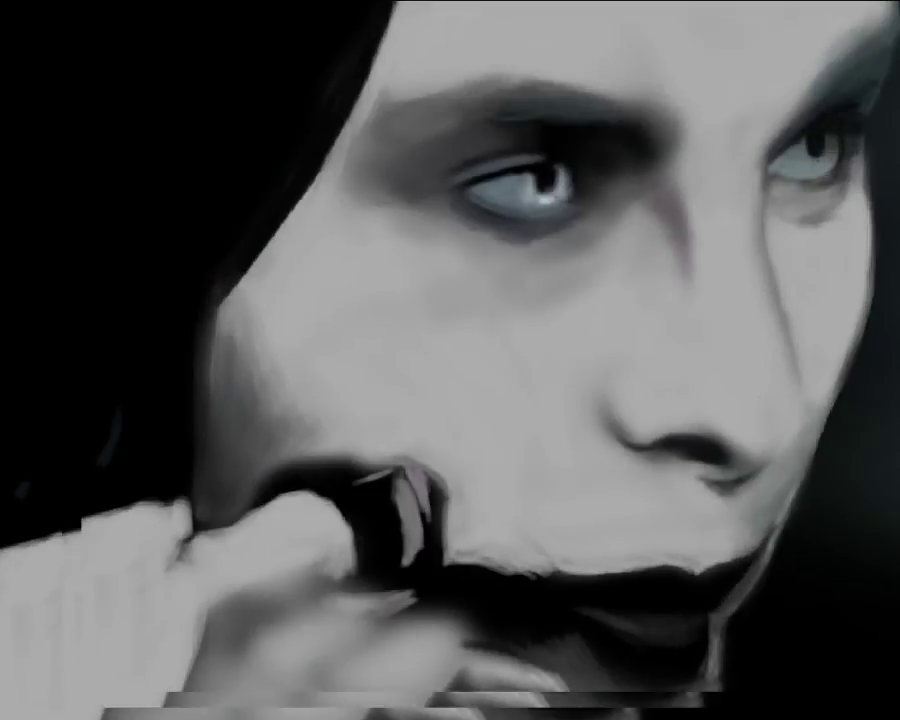
Paint the blue-grey sleeve and finger, a shaded white strand at top-left, and a grey finger ring
mouse_move(119, 422)
mouse_down()
mouse_move(155, 438)
mouse_move(127, 432)
mouse_move(139, 382)
mouse_move(172, 342)
mouse_up()
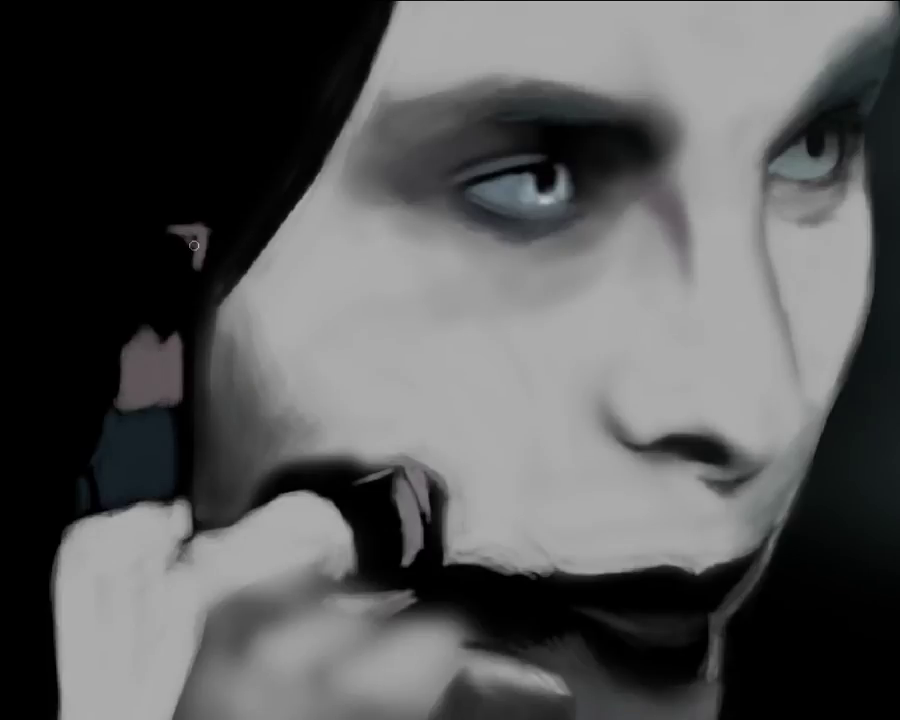
scroll(193, 245, up, 3)
mouse_move(245, 15)
mouse_down()
mouse_move(235, 130)
mouse_move(256, 105)
mouse_move(200, 184)
mouse_move(230, 176)
mouse_move(212, 147)
mouse_up()
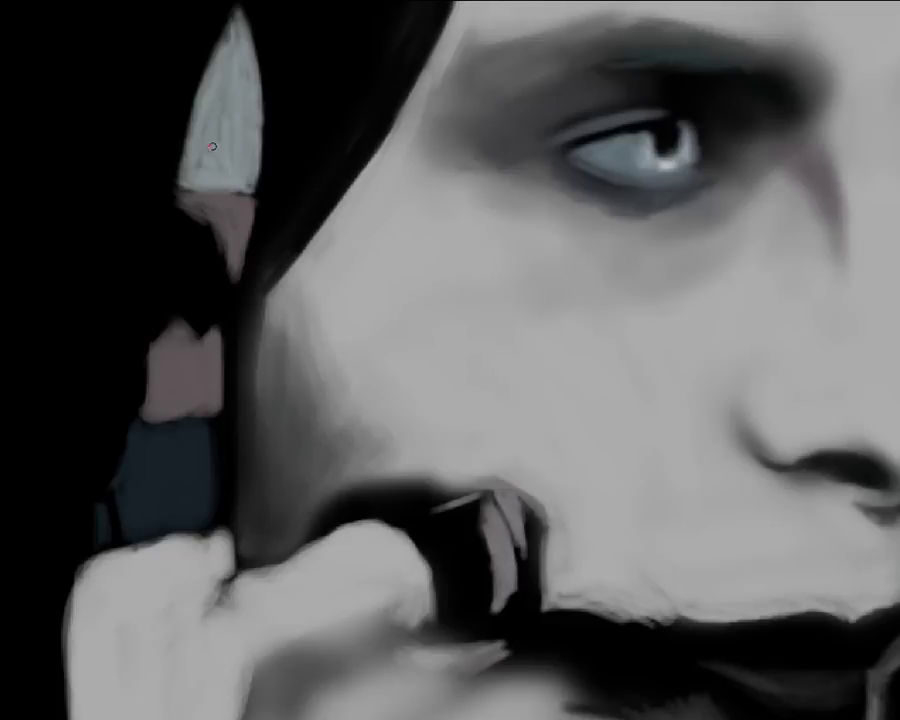
mouse_move(207, 259)
mouse_down()
mouse_move(187, 313)
mouse_move(209, 90)
mouse_move(226, 46)
mouse_up()
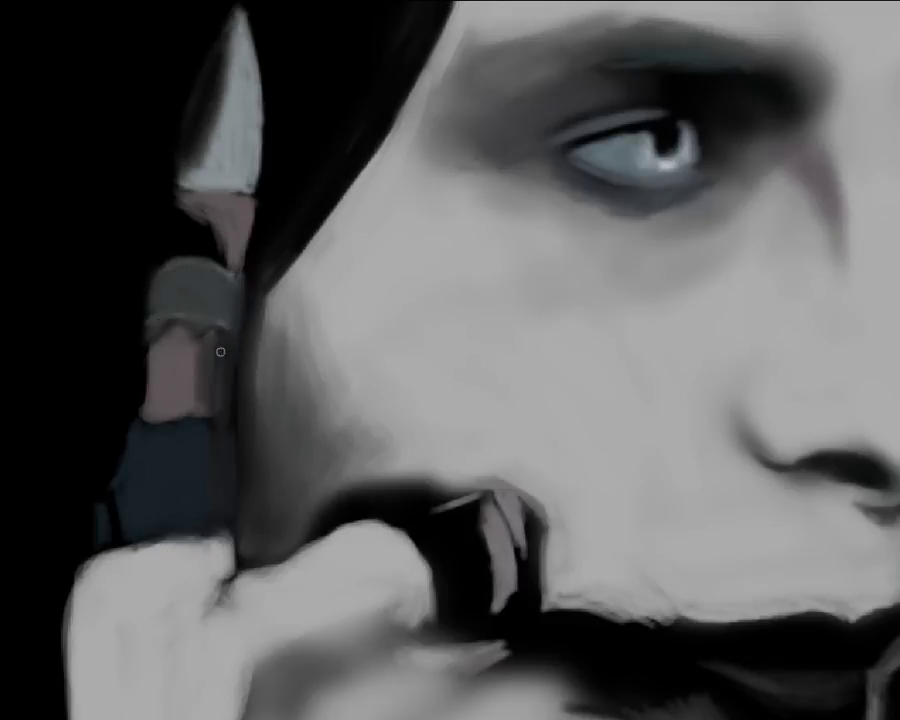
drag(176, 190, 166, 140)
drag(127, 432, 83, 536)
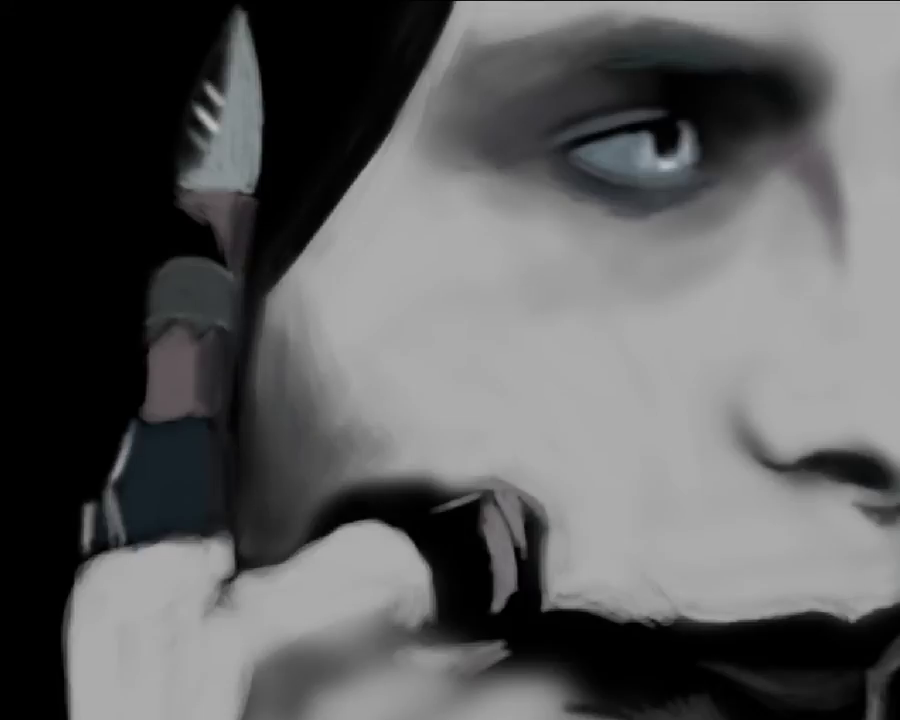
Paint a pale star ornament with spikes, green centre and vertical highlights on the ring
mouse_move(118, 285)
mouse_down()
mouse_move(158, 246)
mouse_move(130, 205)
mouse_up()
drag(186, 255, 235, 262)
drag(128, 285, 100, 460)
drag(150, 268, 75, 275)
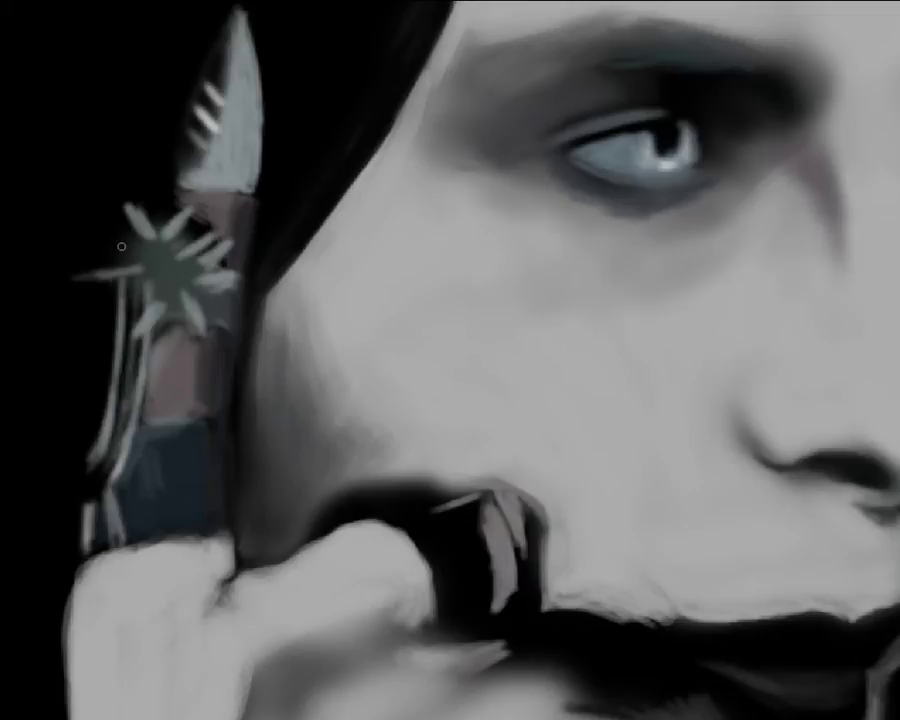
drag(100, 213, 94, 372)
drag(110, 245, 96, 315)
drag(158, 205, 118, 232)
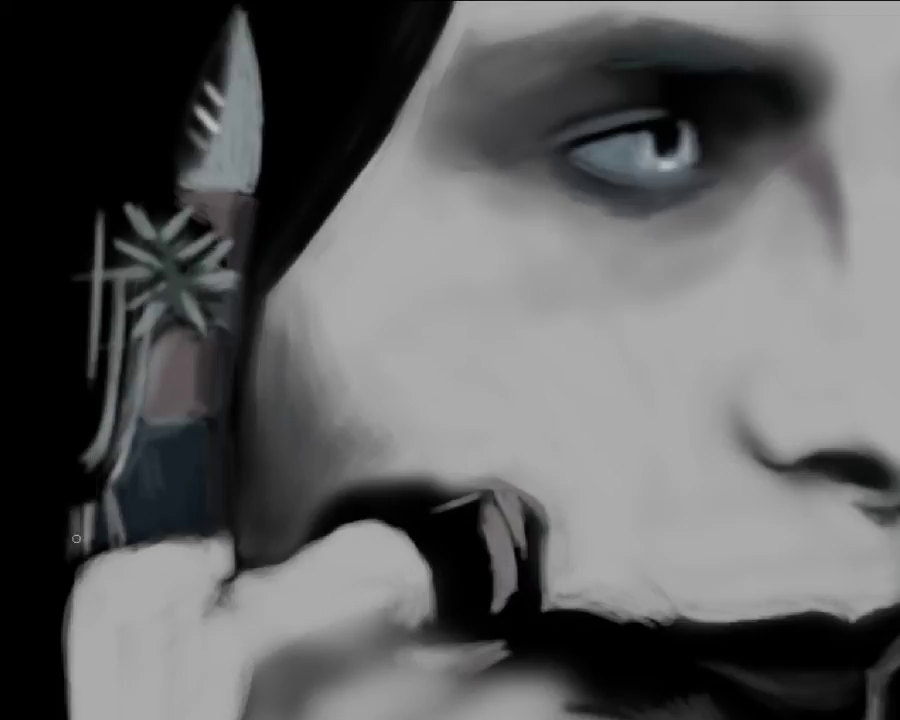
Shade the blade's left side and background, lighten the lower lip and tooth, and reshape the finger contour
drag(186, 124, 207, 74)
drag(115, 150, 65, 258)
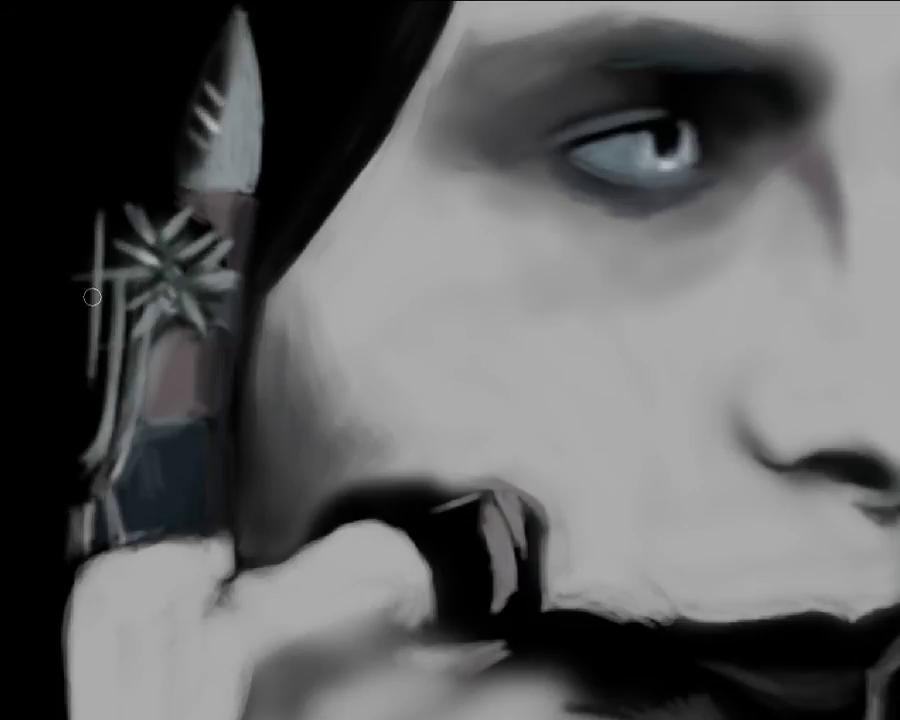
drag(180, 25, 190, 190)
drag(580, 515, 524, 490)
mouse_move(475, 352)
mouse_down()
mouse_move(459, 450)
mouse_move(612, 468)
mouse_up()
mouse_move(221, 464)
mouse_down()
mouse_move(233, 430)
mouse_move(317, 448)
mouse_move(255, 480)
mouse_move(338, 448)
mouse_move(279, 503)
mouse_move(365, 493)
mouse_up()
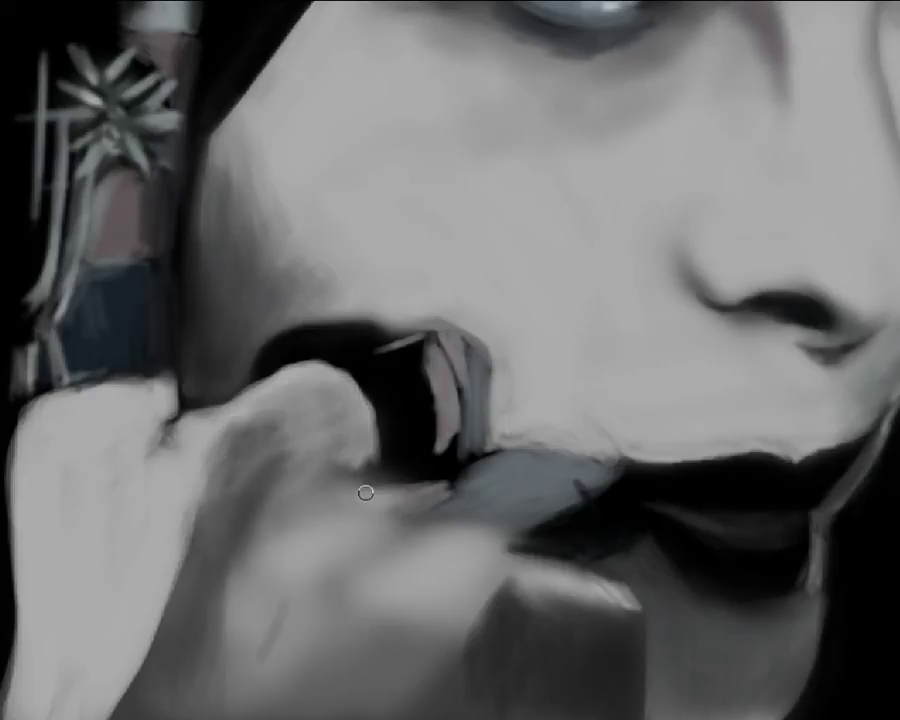
Shade the finger edge, streak silver highlights over the ring shape and paint its red gem and lip
mouse_move(162, 389)
mouse_down()
mouse_move(76, 420)
mouse_move(159, 376)
mouse_move(153, 432)
mouse_up()
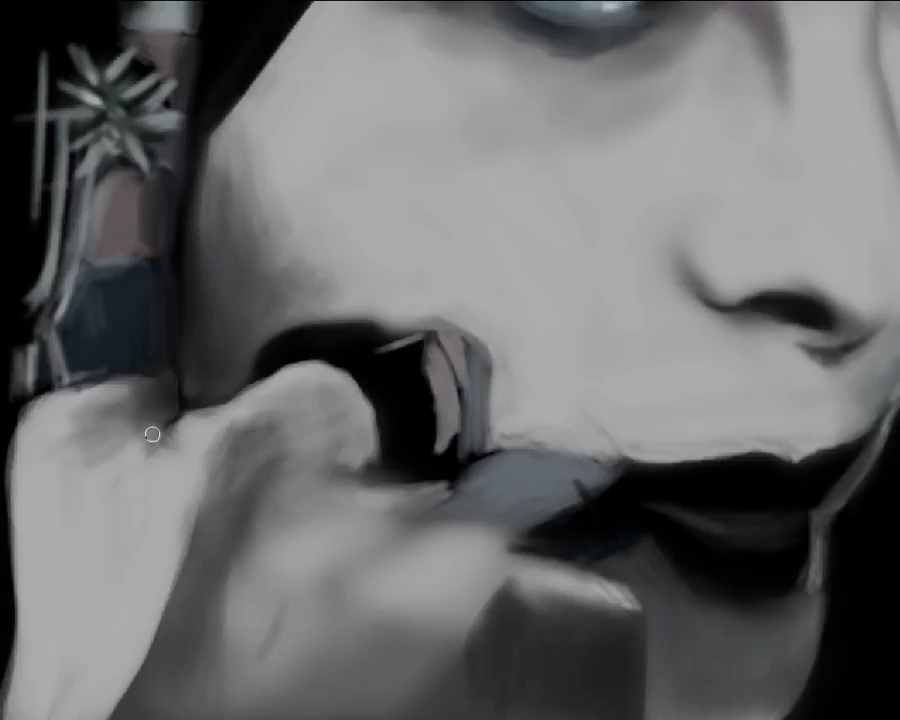
scroll(490, 425, up, 1)
mouse_move(419, 483)
mouse_down()
mouse_move(458, 490)
mouse_move(366, 487)
mouse_up()
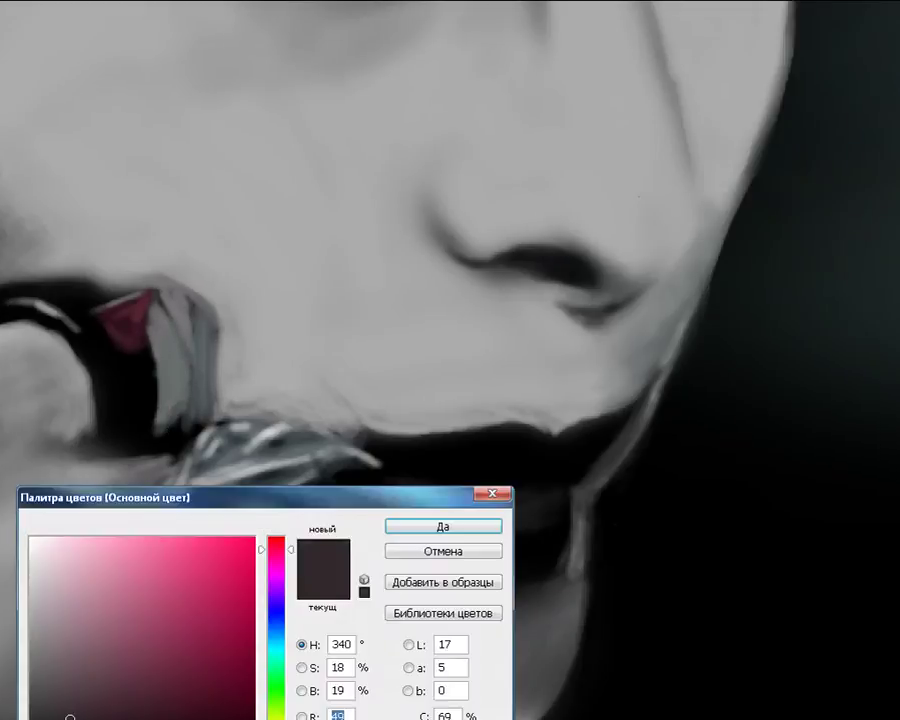
drag(486, 521, 540, 517)
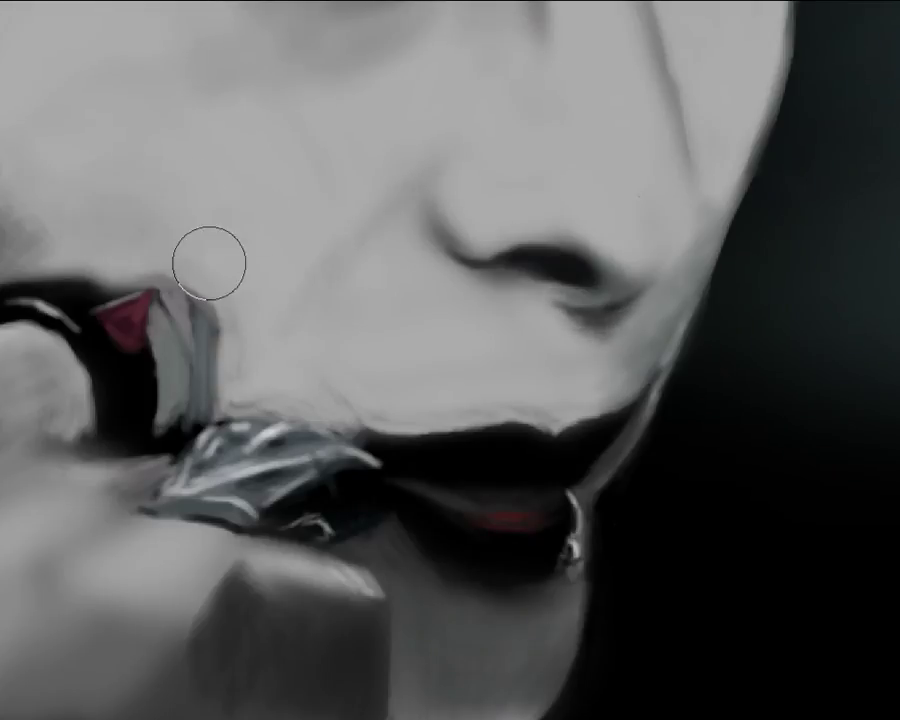
scroll(244, 258, down, 2)
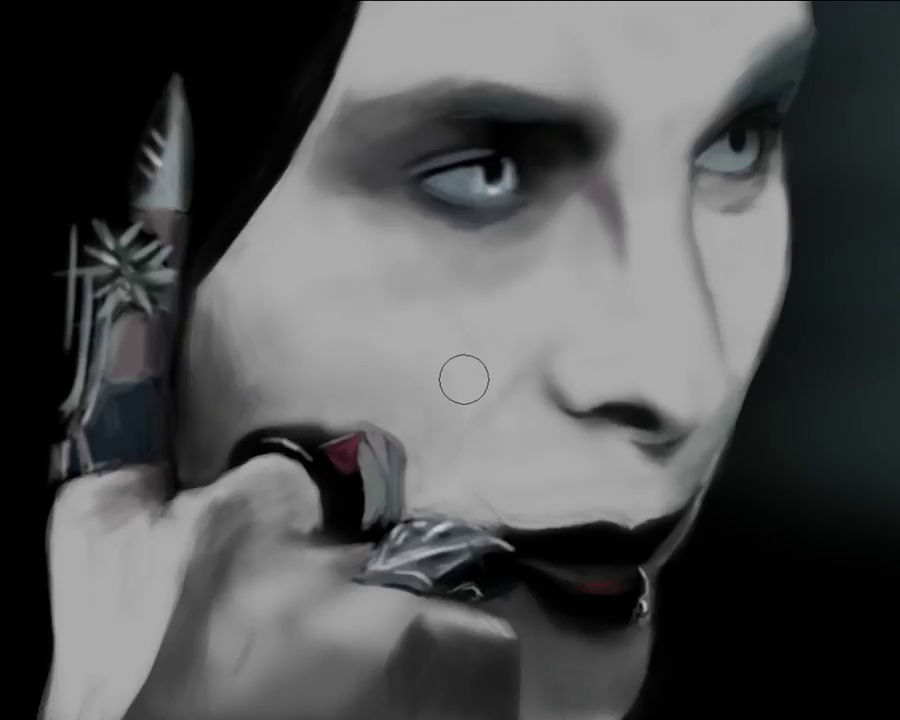
scroll(650, 466, up, 2)
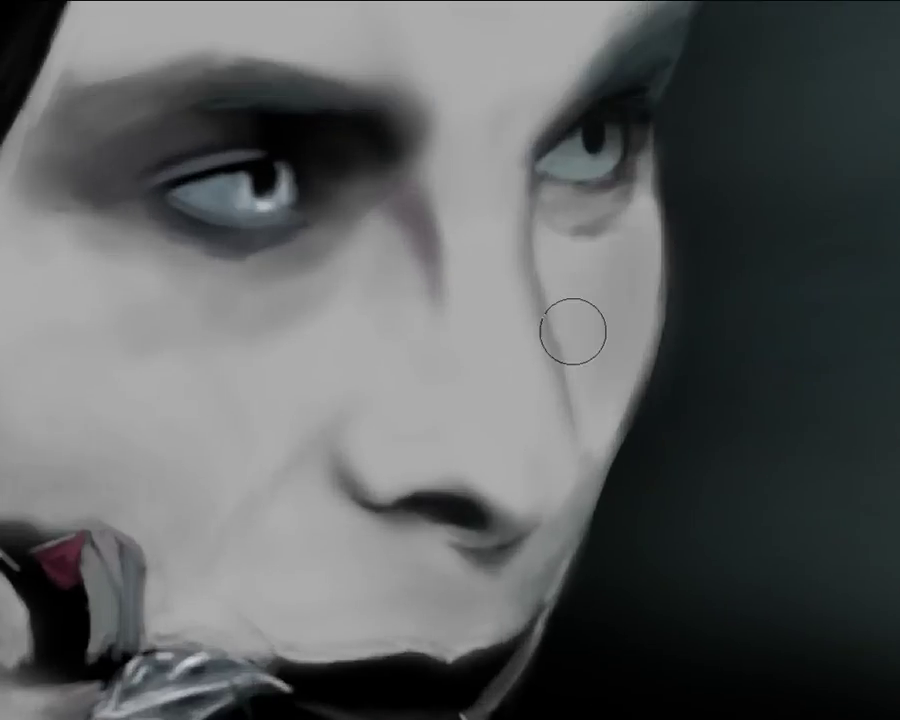
key(bracketleft)
key(bracketleft)
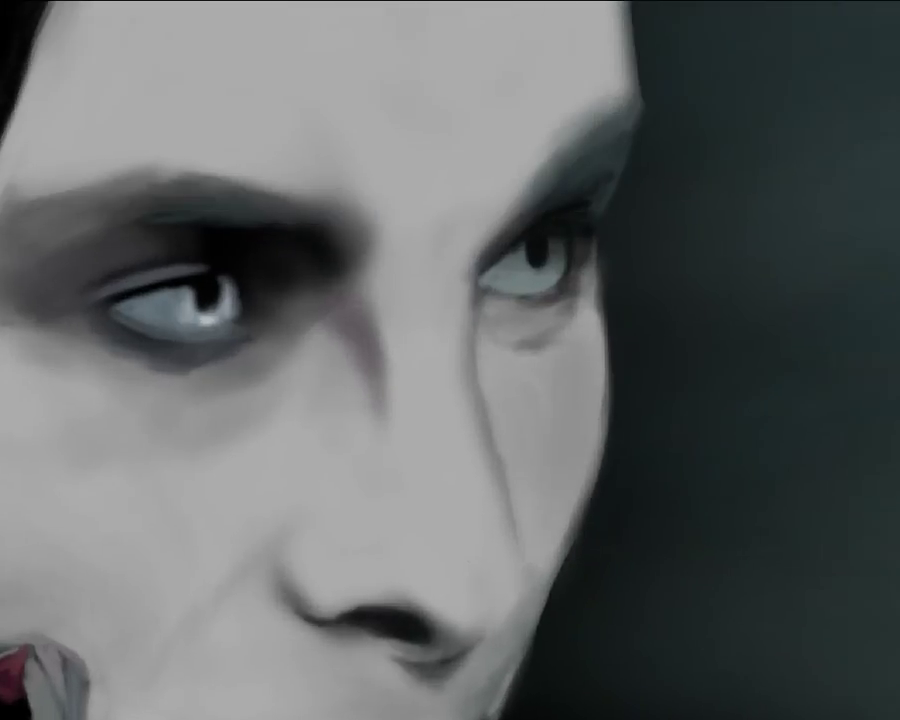
scroll(637, 441, down, 2)
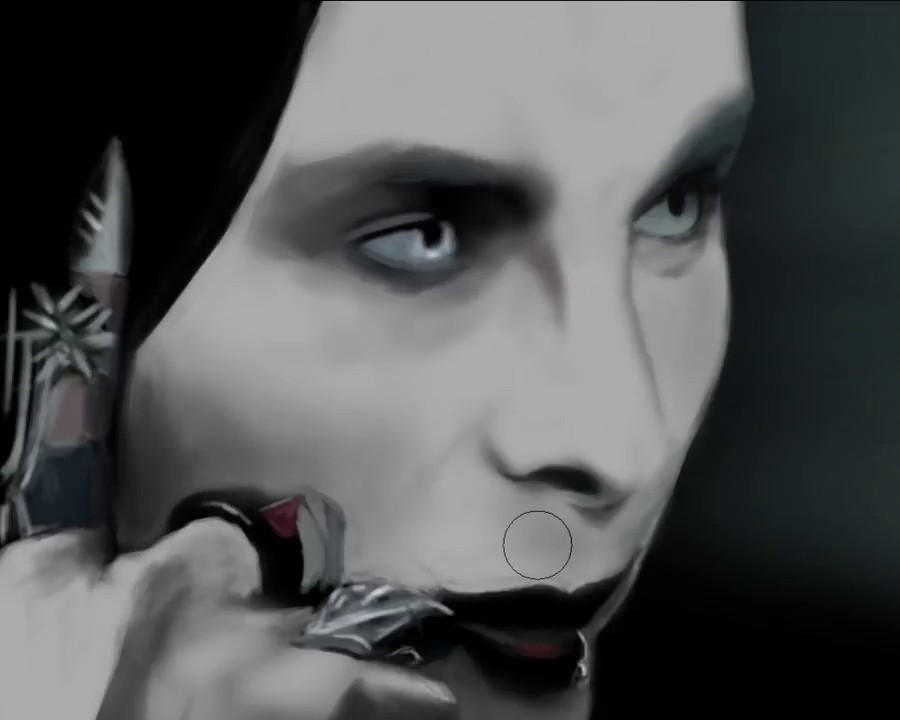
key(bracketleft)
key(bracketleft)
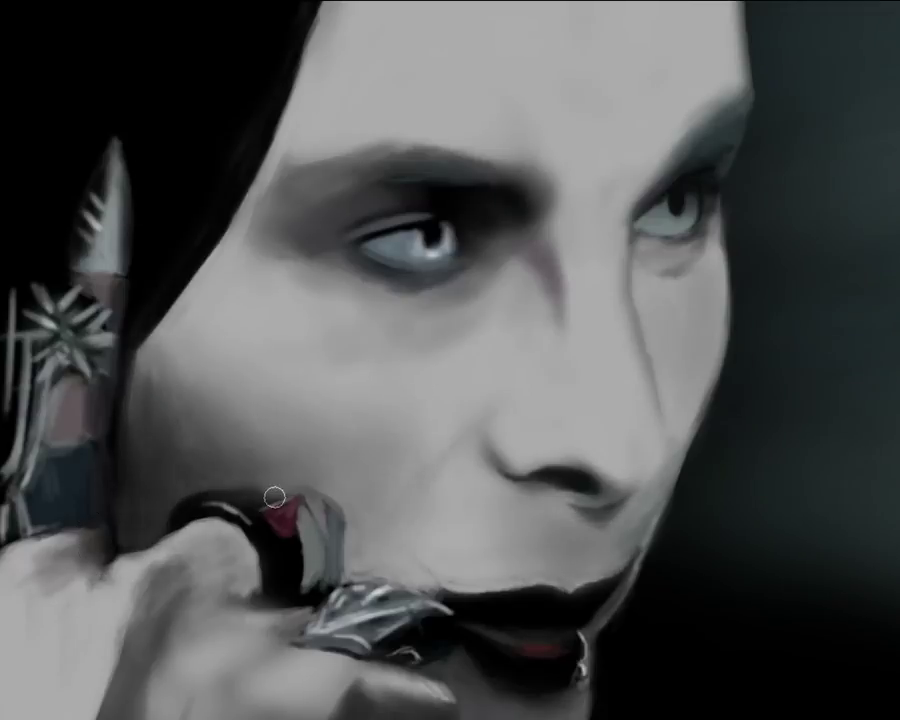
drag(274, 497, 204, 472)
key(bracketleft)
key(bracketleft)
key(bracketleft)
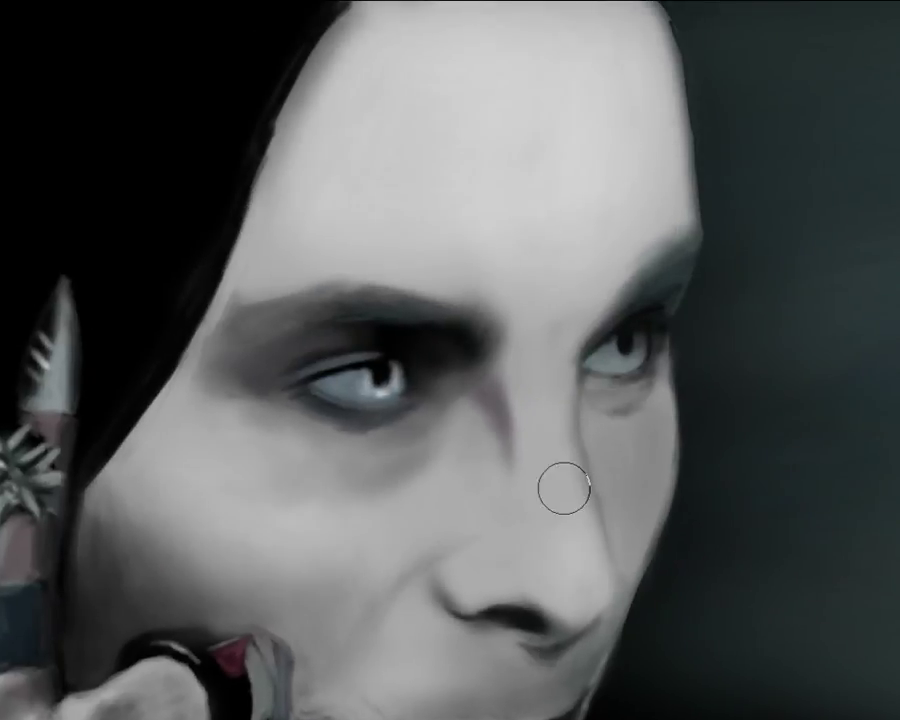
Highlight the hair edge by the forehead, add light and dark strands, and lengthen a strand downward
mouse_move(340, 5)
mouse_down()
mouse_move(255, 180)
mouse_move(160, 265)
mouse_move(212, 150)
mouse_up()
drag(705, 25, 723, 187)
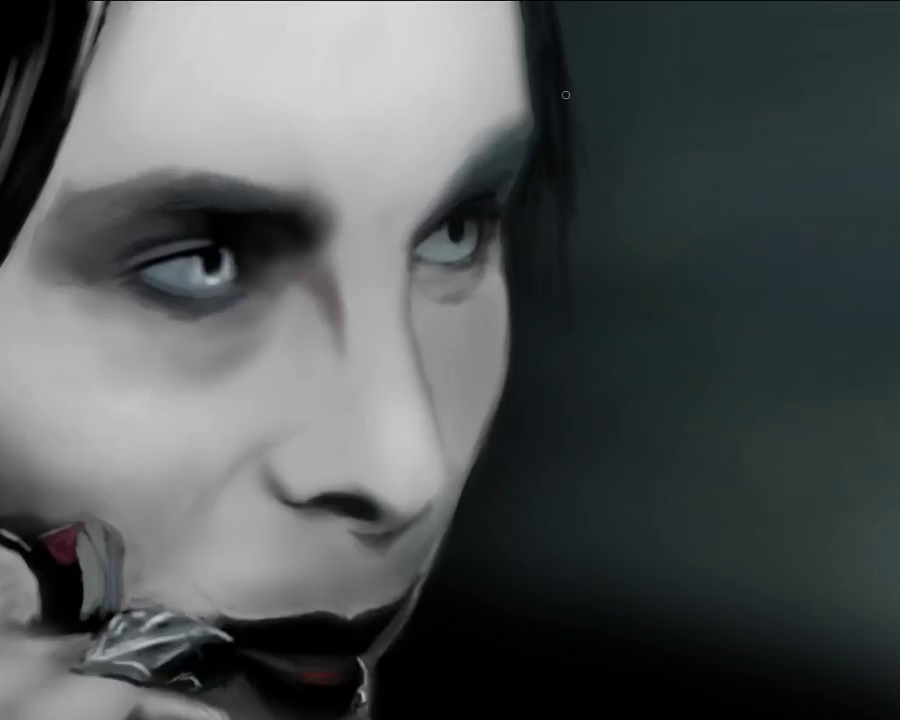
drag(550, 310, 540, 585)
Paint a dark collar across the lower right with light diagonal stripes, and darken the jaw edge
drag(420, 520, 740, 505)
mouse_move(470, 520)
mouse_down()
mouse_move(743, 524)
mouse_move(672, 646)
mouse_move(532, 572)
mouse_move(703, 657)
mouse_move(790, 684)
mouse_move(724, 553)
mouse_move(813, 617)
mouse_up()
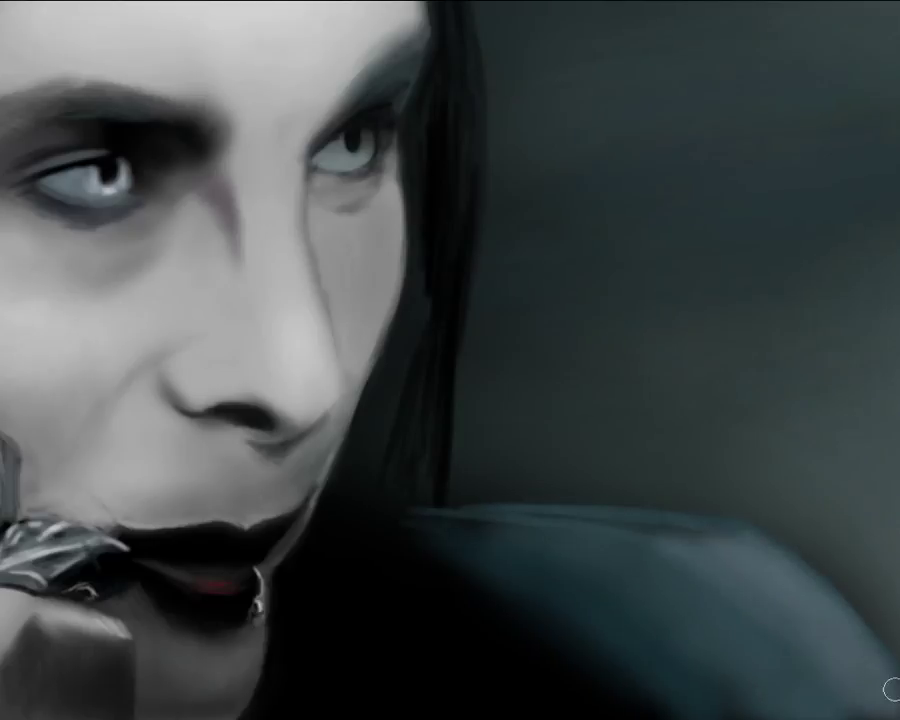
mouse_move(675, 550)
mouse_down()
mouse_move(864, 683)
mouse_move(661, 516)
mouse_up()
drag(577, 523, 741, 663)
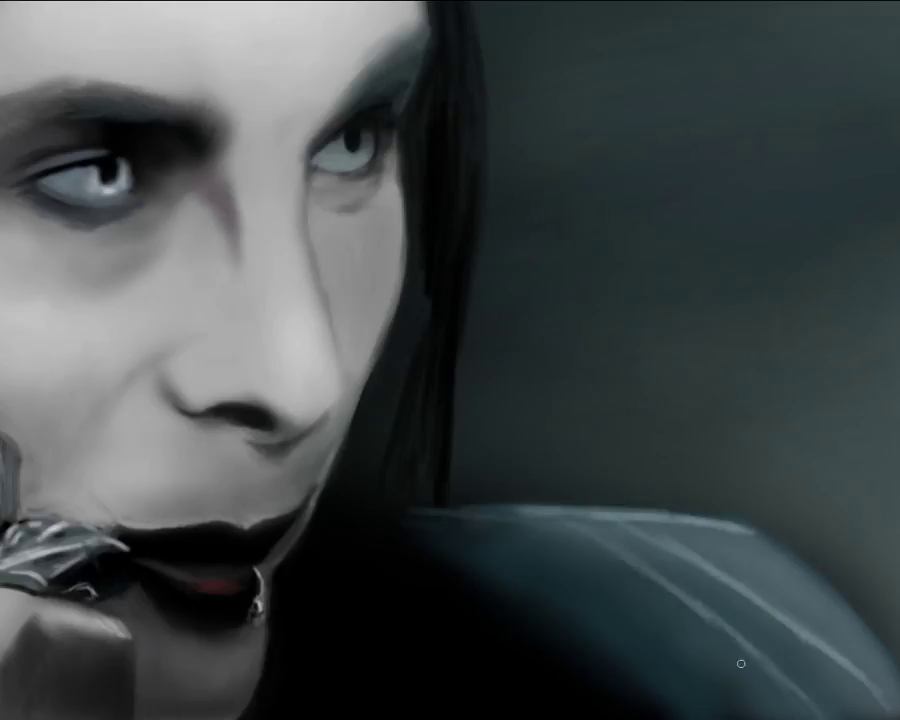
mouse_move(405, 338)
mouse_down()
mouse_move(418, 432)
mouse_move(375, 434)
mouse_up()
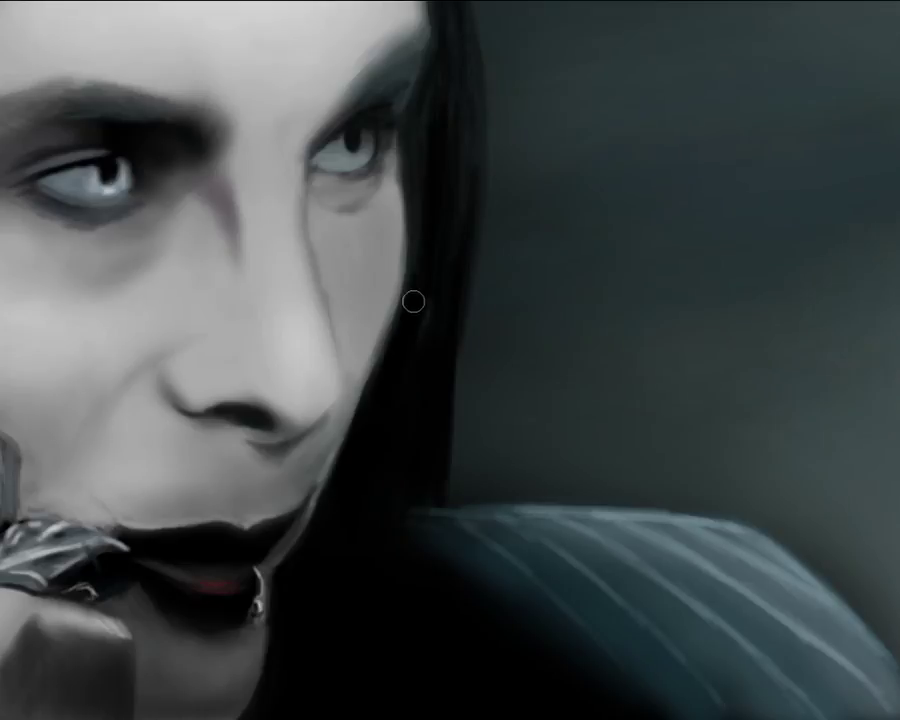
scroll(412, 298, up, 5)
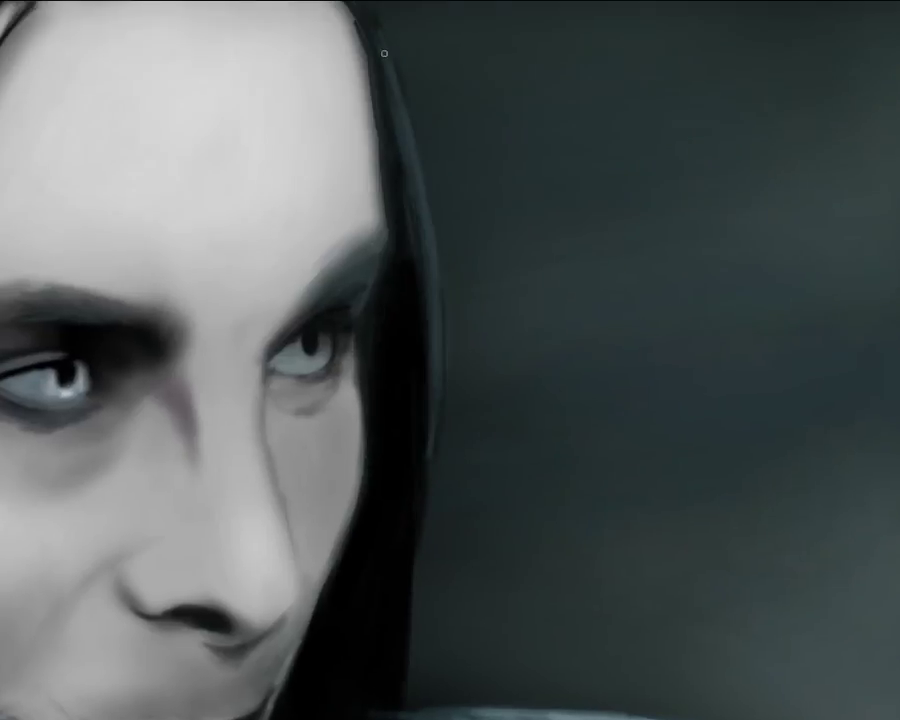
scroll(450, 360, left, 5)
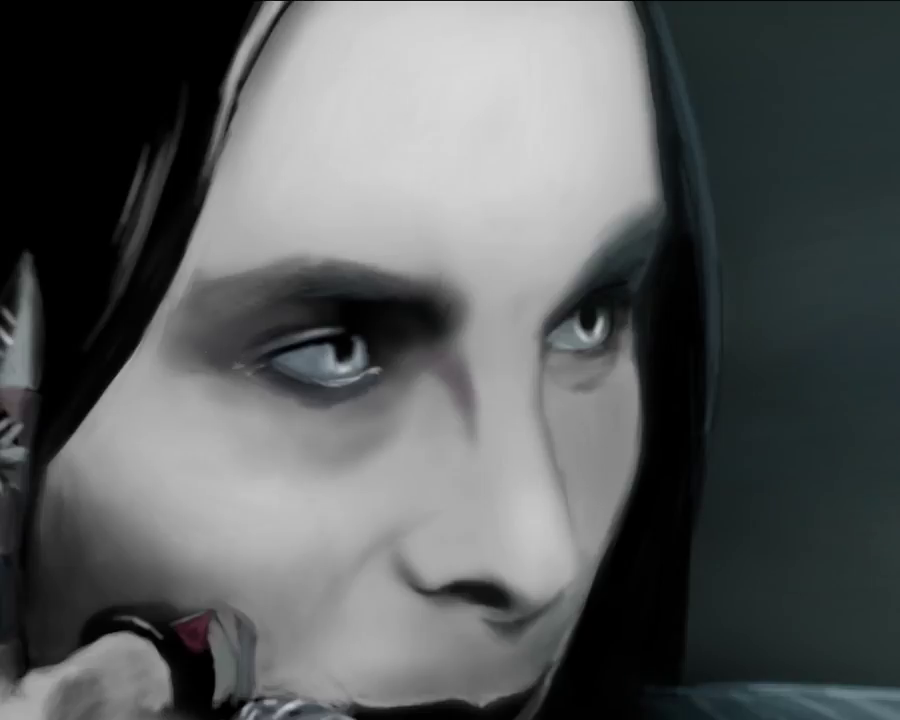
View the whole portrait and darken the teal background with broad vertical strokes, resizing the brush
scroll(202, 349, down, 5)
scroll(202, 349, left, 5)
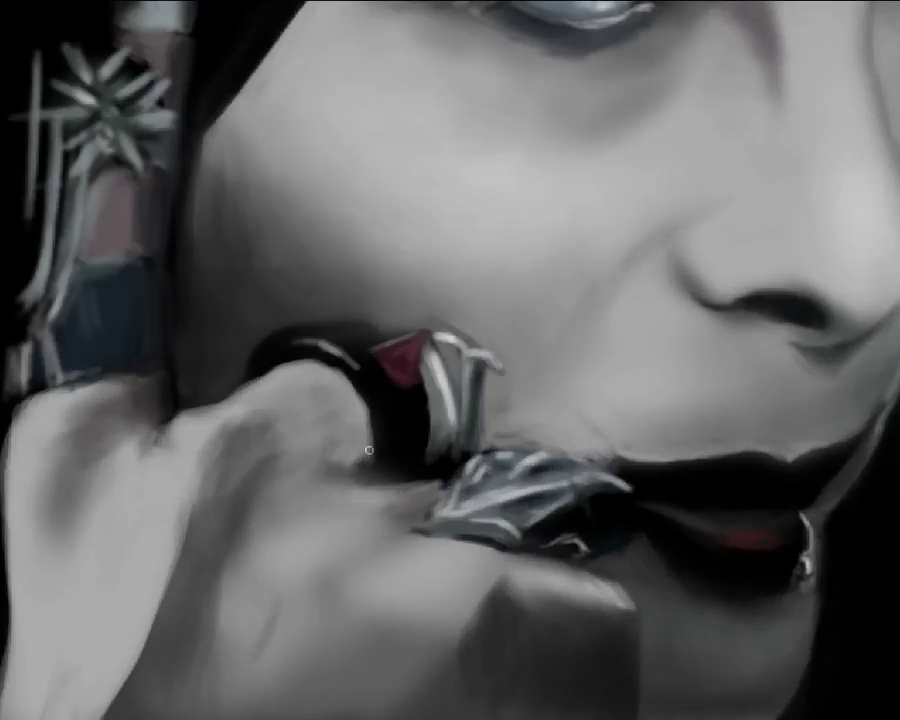
key(ctrl+0)
mouse_move(620, 120)
mouse_down()
mouse_move(546, 201)
mouse_move(659, 533)
mouse_move(520, 60)
mouse_up()
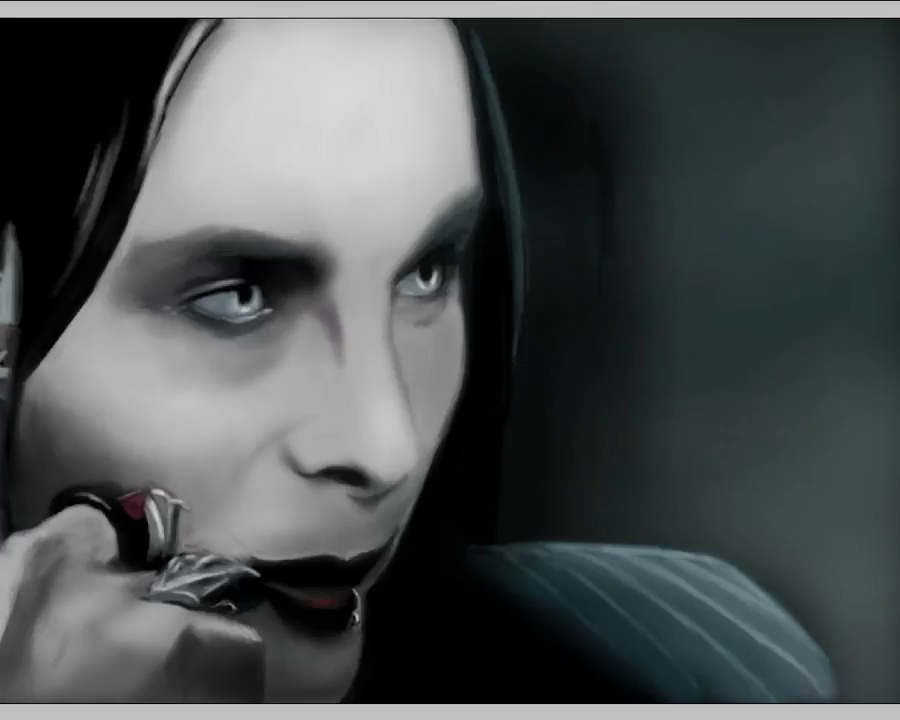
drag(690, 60, 655, 418)
key([)
key([)
key([)
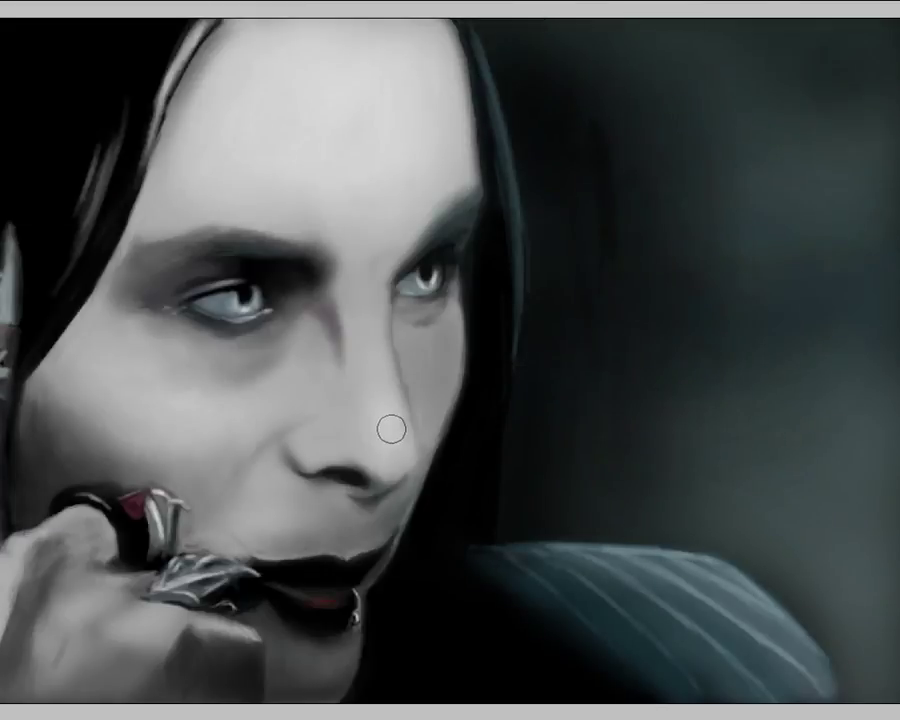
key(])
key(])
key(])
key([)
key([)
key([)
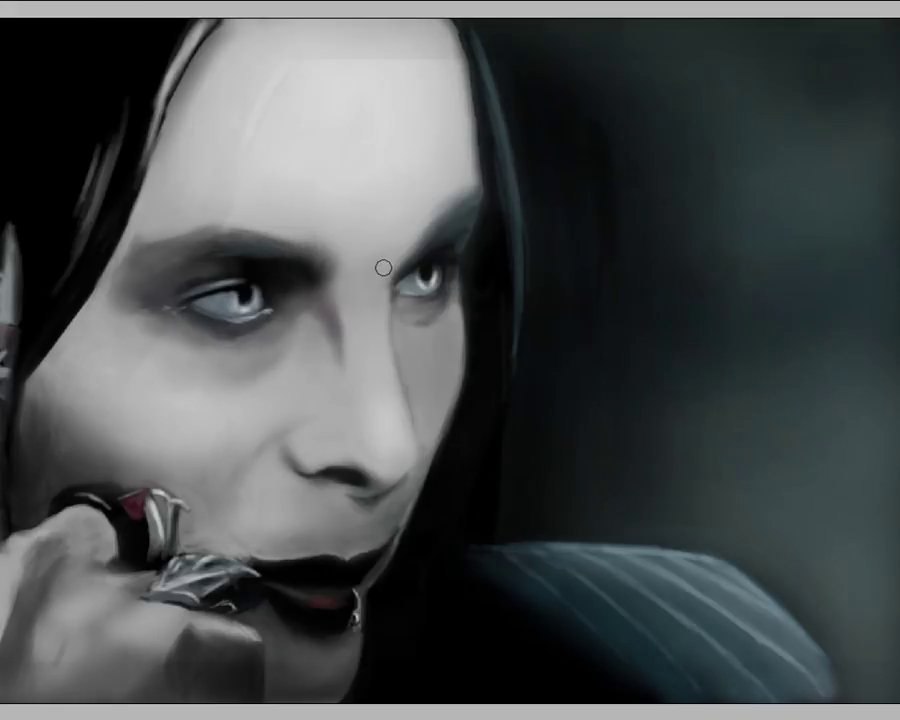